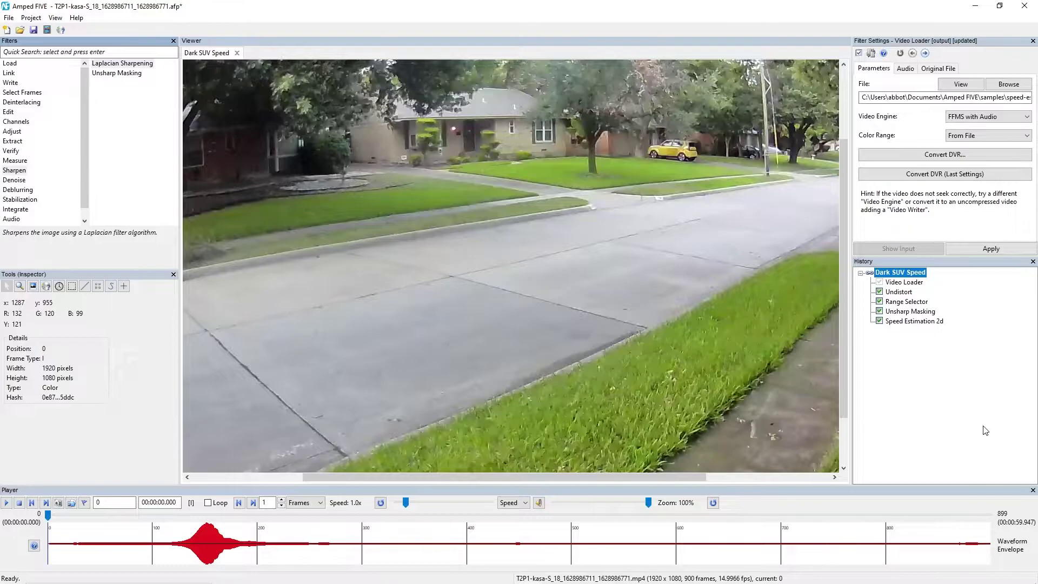
Step: Zoom out and review the Video Loader, Undistort, Unsharp Masking and Speed Estimation 2d steps in turn
{"action": "scroll", "coordinate": [752, 421], "scroll_direction": "down", "scroll_amount": 1}
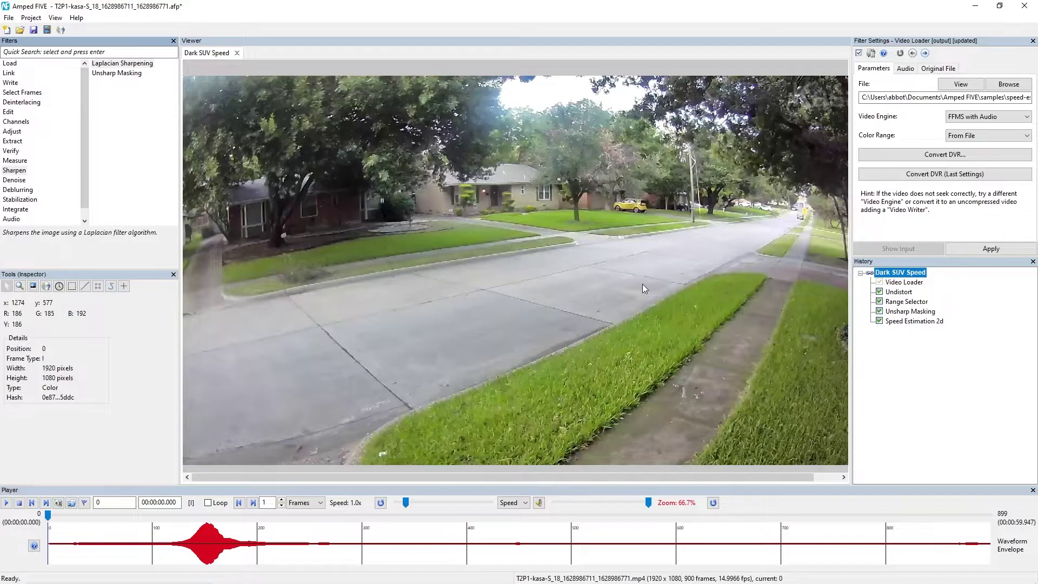
{"action": "left_click", "coordinate": [906, 282]}
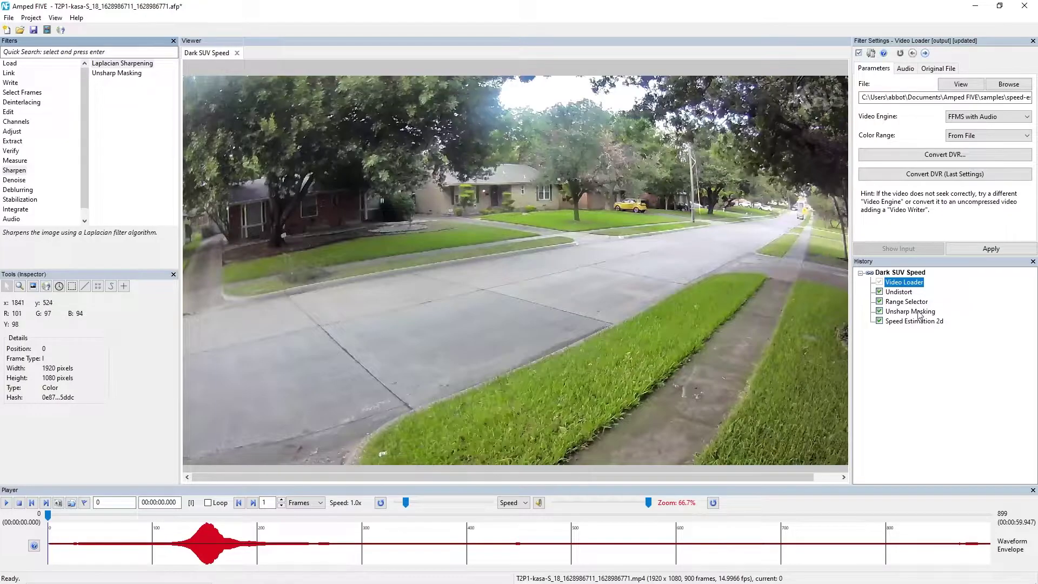
{"action": "left_click", "coordinate": [900, 292]}
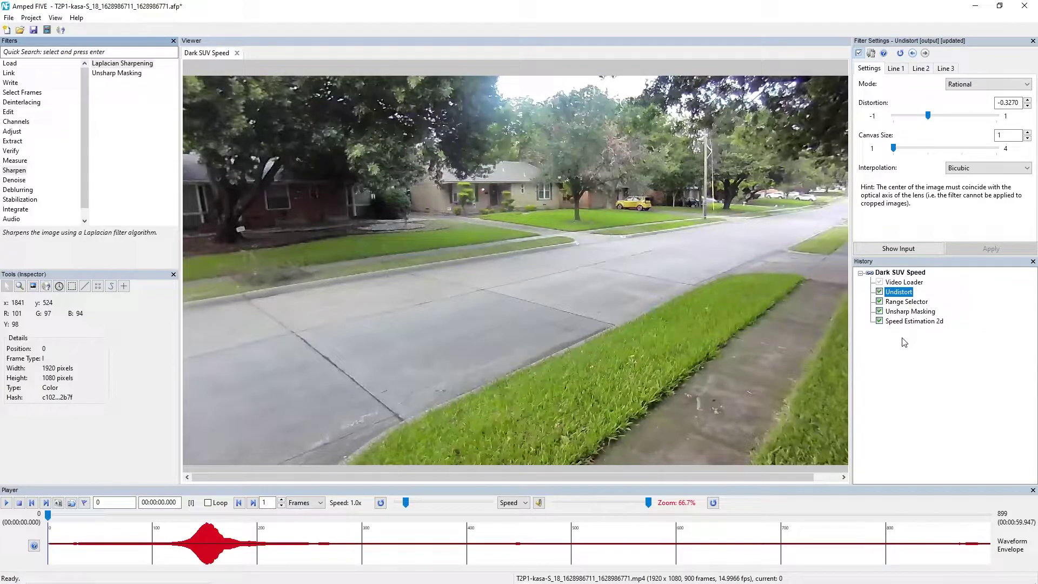
{"action": "left_click", "coordinate": [913, 312]}
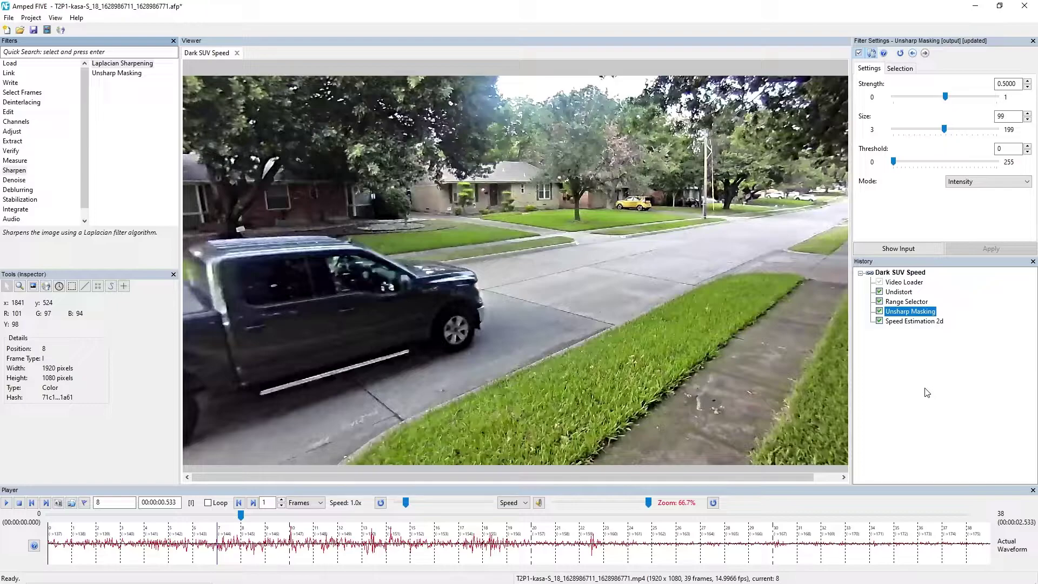
{"action": "left_click", "coordinate": [925, 323]}
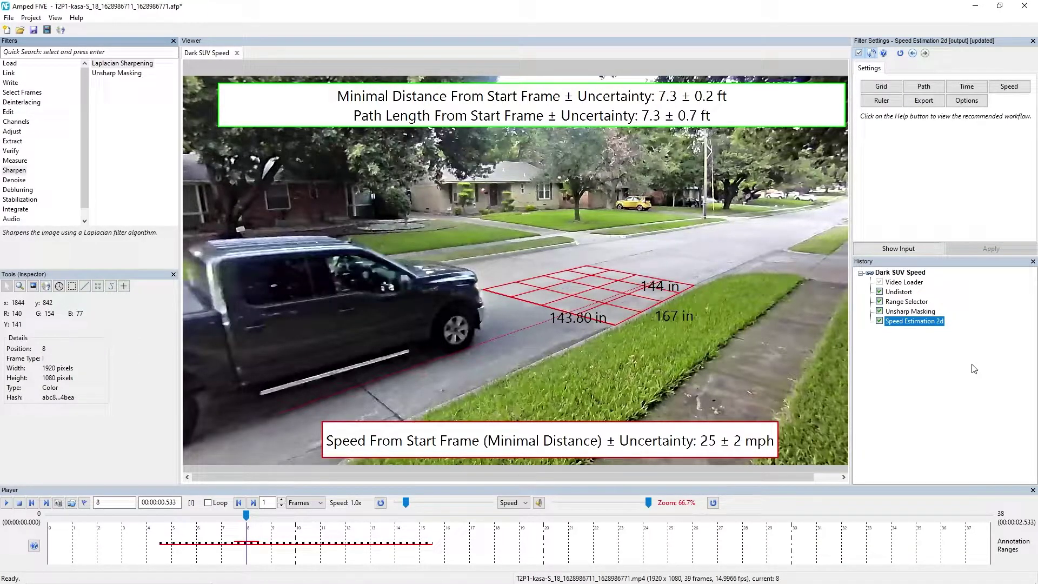
Step: Step the truck from frame 6 to frame 14, where the overlay reads 27 ± 1 mph
{"action": "left_click", "coordinate": [324, 564]}
{"action": "key", "text": "Left"}
{"action": "key", "text": "Left"}
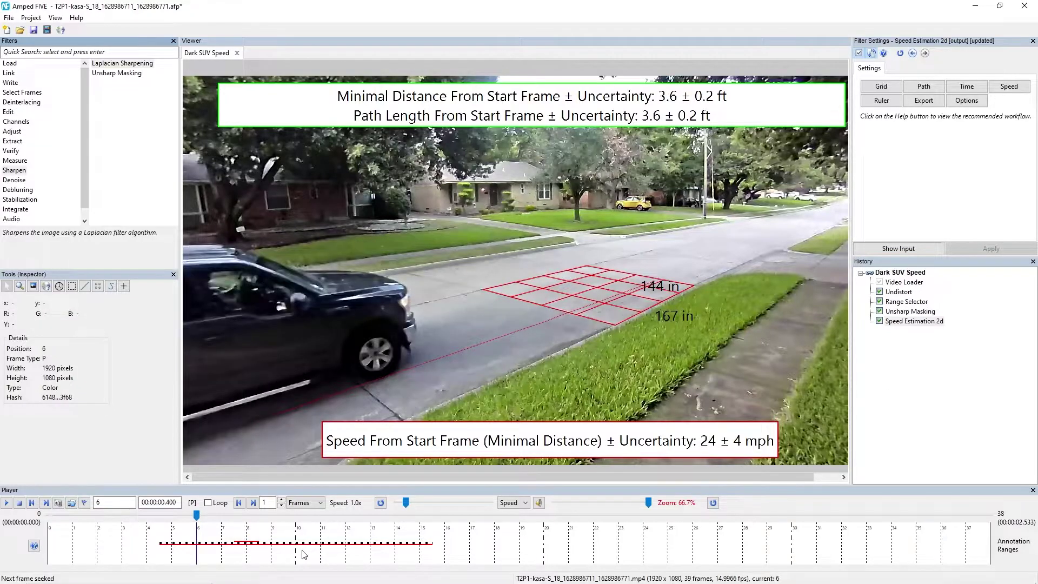
{"action": "key", "text": "Right"}
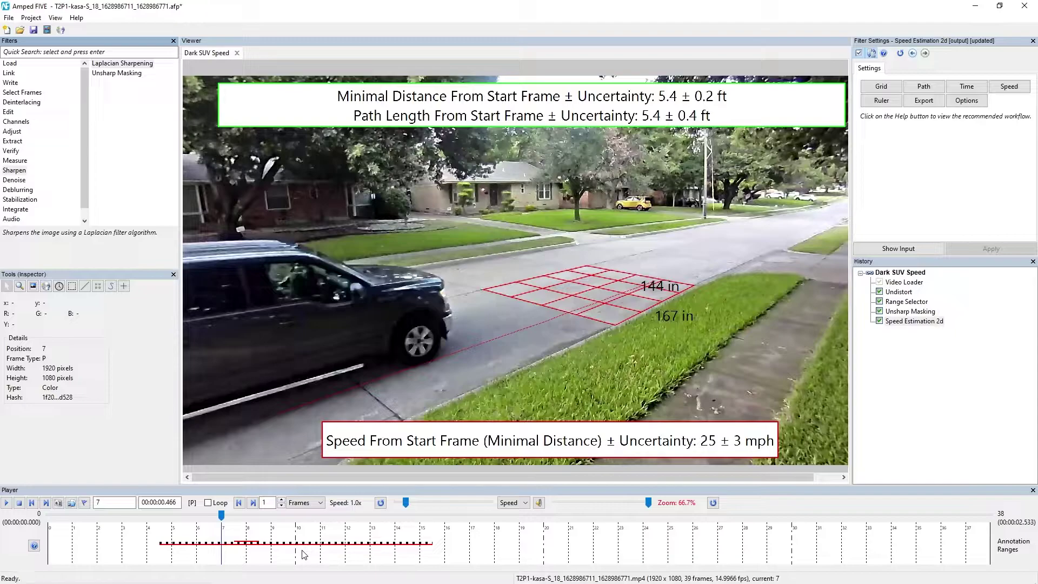
{"action": "key", "text": "Right"}
{"action": "key", "text": "Right"}
{"action": "key", "text": "Right"}
{"action": "key", "text": "Right"}
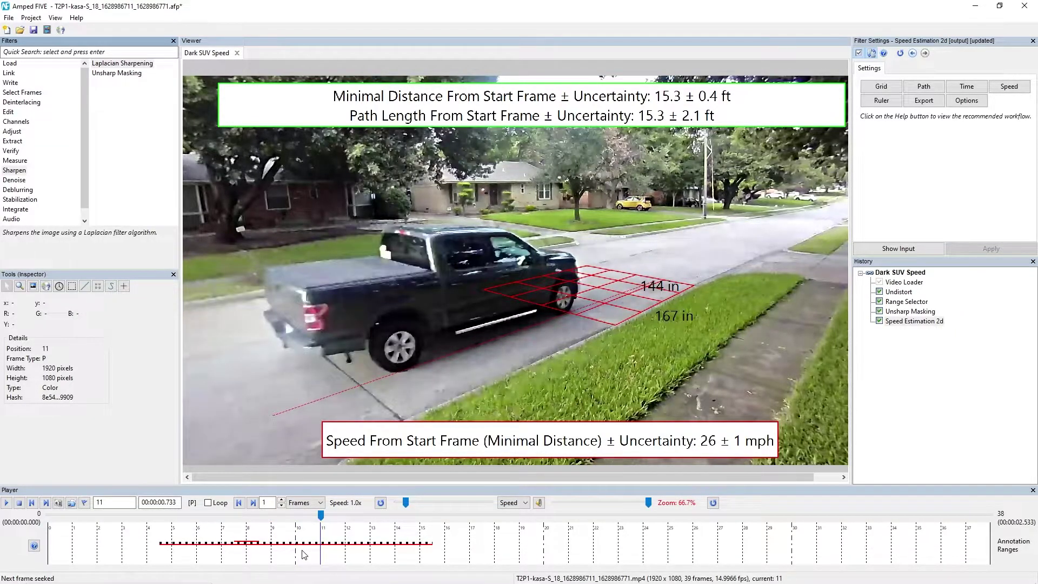
{"action": "key", "text": "Right"}
{"action": "key", "text": "Right"}
{"action": "key", "text": "Right"}
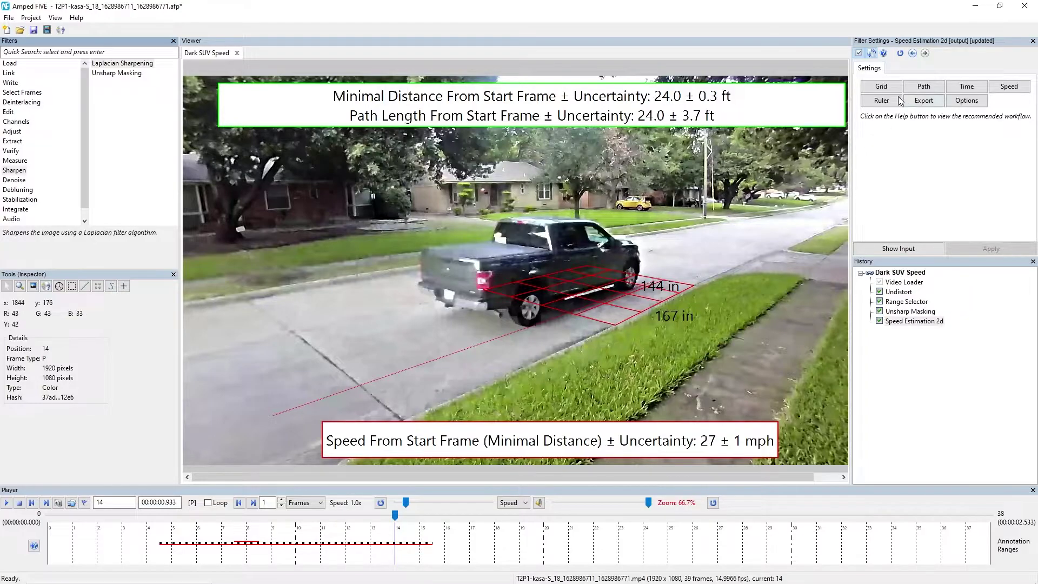
{"action": "left_click", "coordinate": [881, 87]}
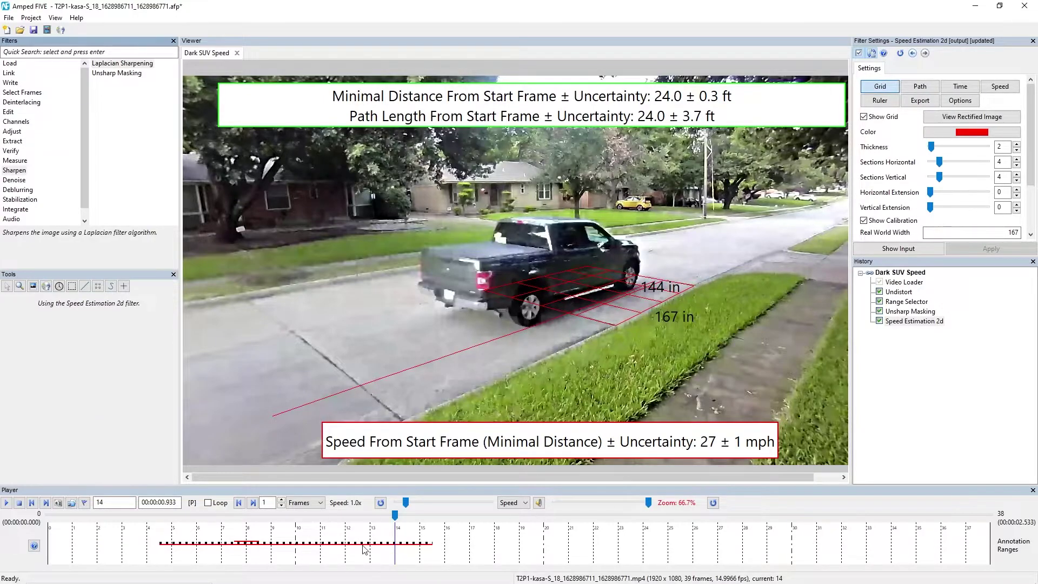
Step: Check the grid settings, return to frame 6 (24 ± 4 mph), and show the path settings
{"action": "left_click", "coordinate": [213, 521]}
{"action": "key", "text": "Left"}
{"action": "key", "text": "Left"}
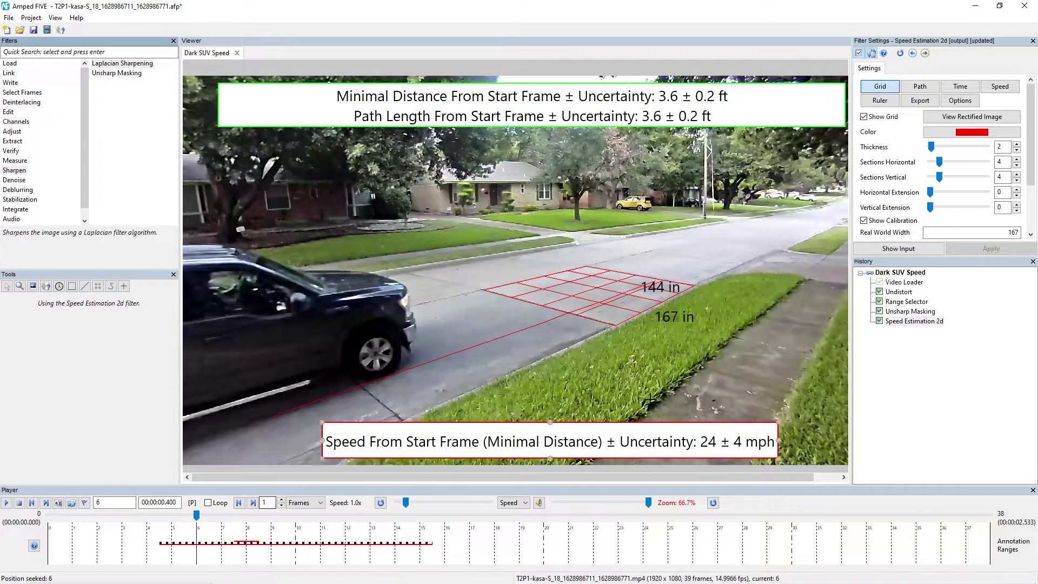
{"action": "mouse_move", "coordinate": [691, 296]}
{"action": "left_click", "coordinate": [920, 87]}
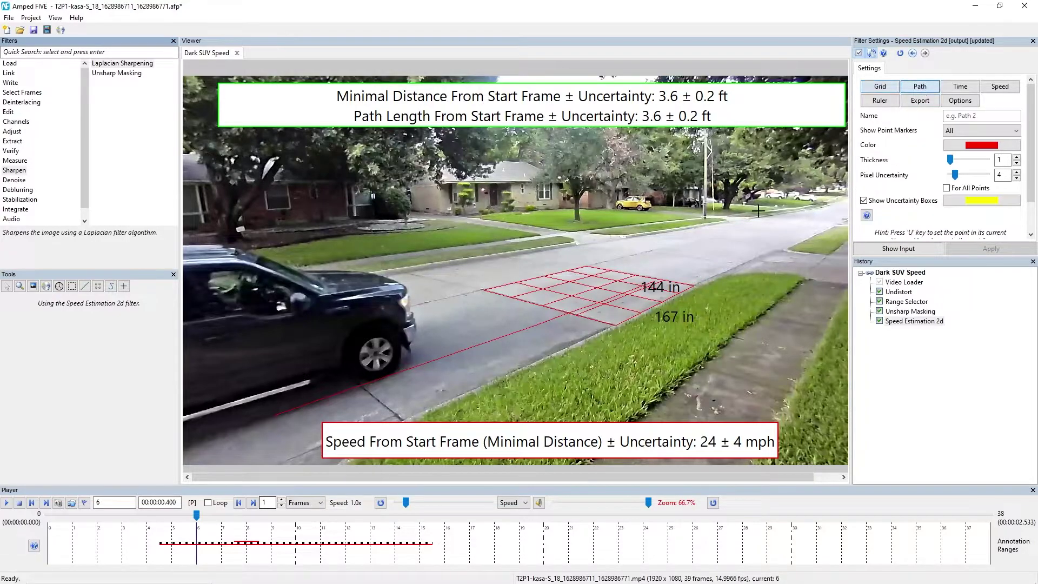
Step: Show the Dark SUV path's points, then the timing settings with PTS and 5 ms uncertainty
{"action": "left_click", "coordinate": [445, 353]}
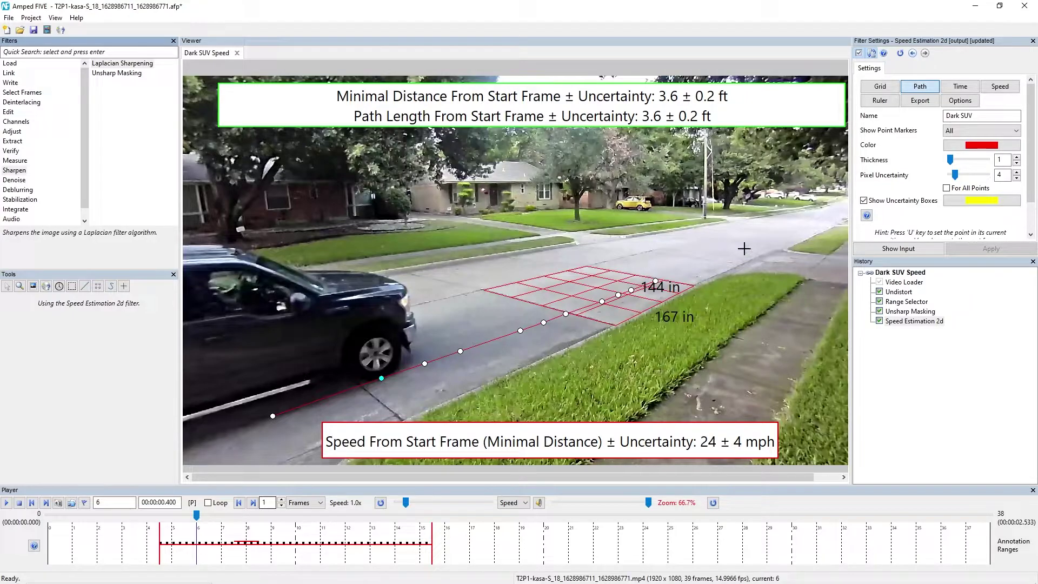
{"action": "left_click", "coordinate": [965, 87]}
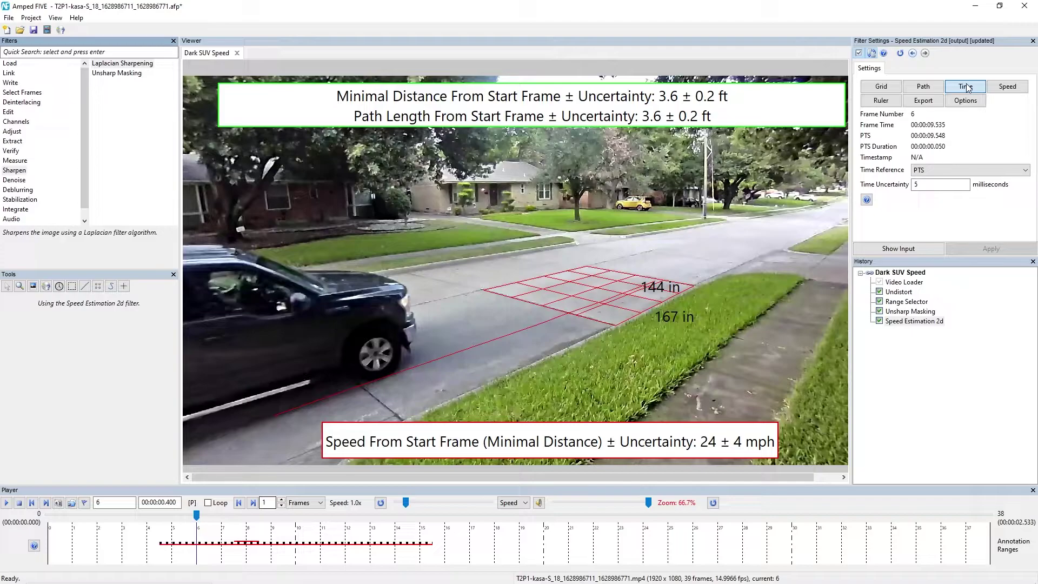
Step: Keep PTS as the time reference and inspect the mph speed readout's label settings
{"action": "left_click", "coordinate": [990, 172]}
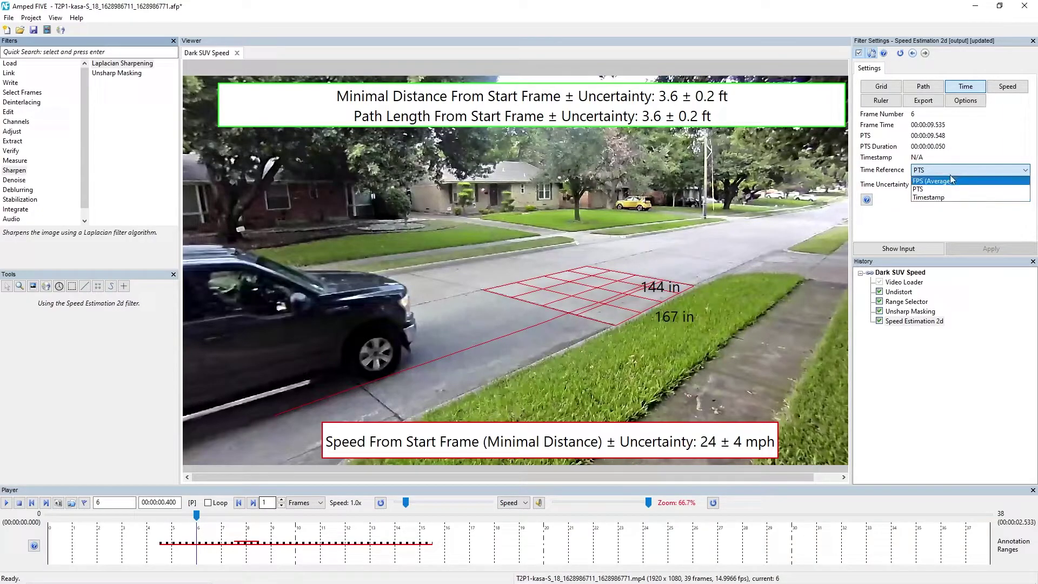
{"action": "left_click", "coordinate": [960, 150]}
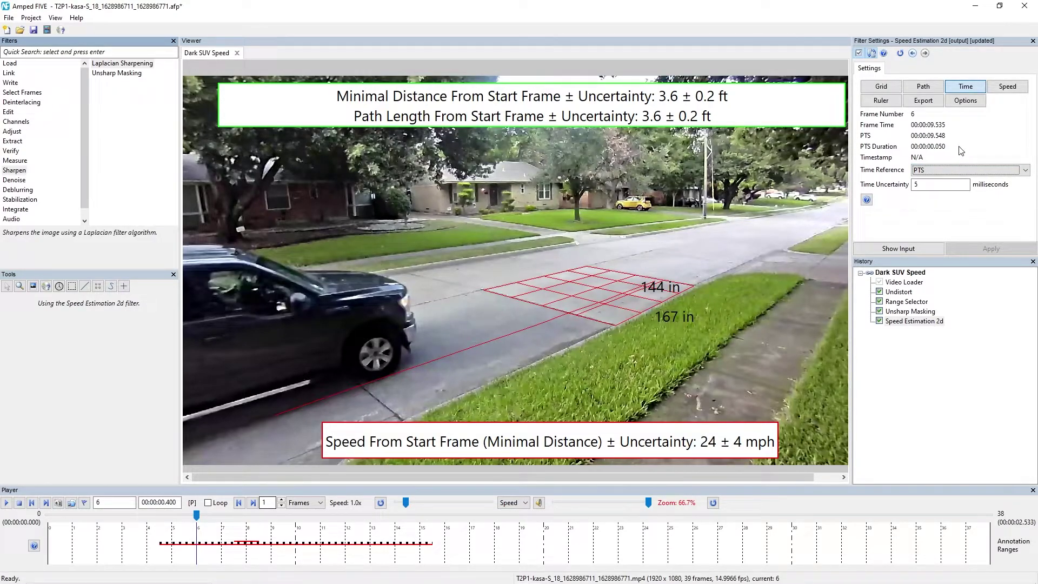
{"action": "left_click", "coordinate": [1008, 86]}
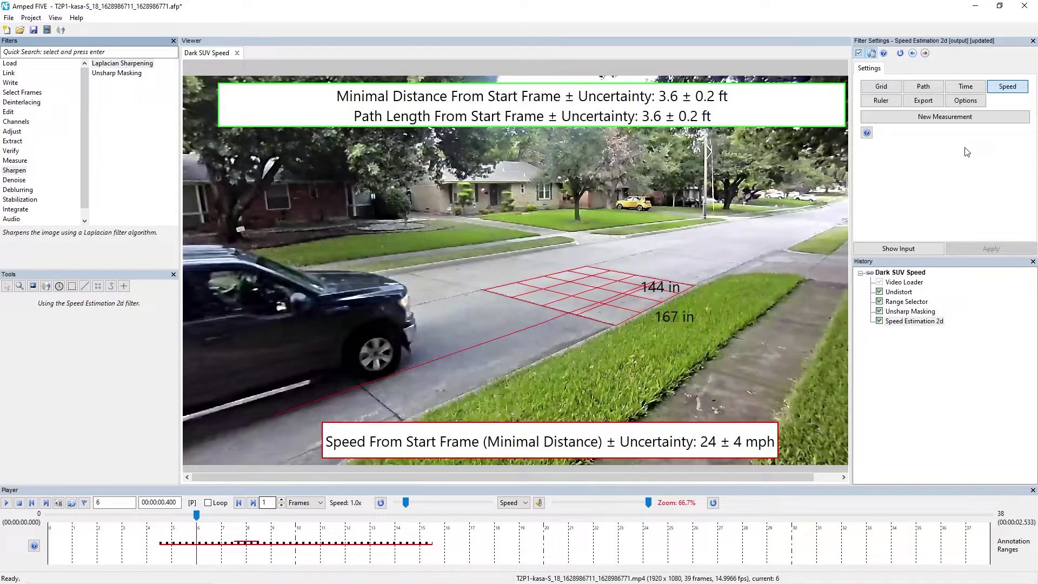
{"action": "left_click", "coordinate": [744, 102]}
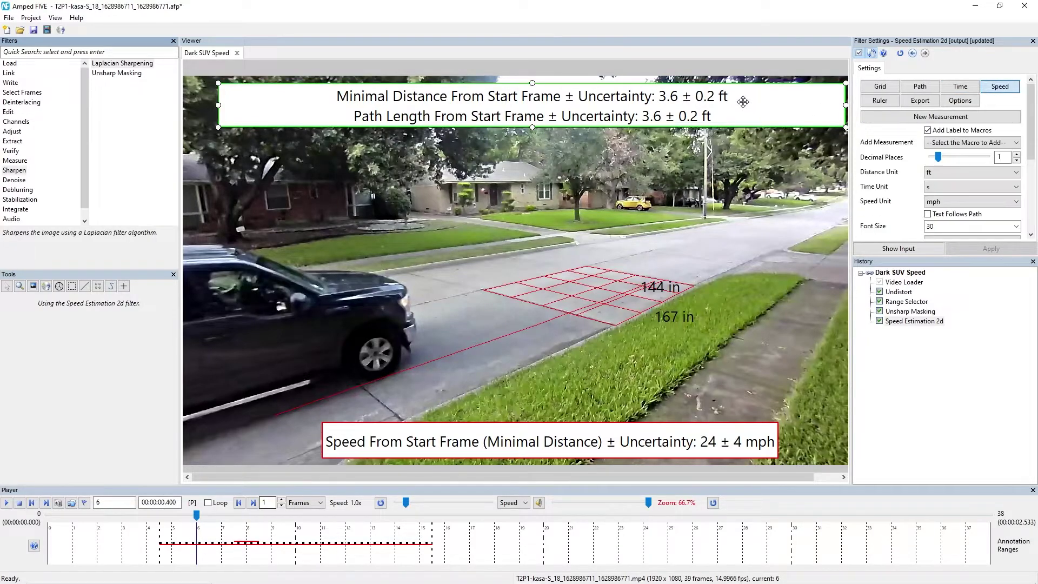
{"action": "left_click", "coordinate": [731, 437]}
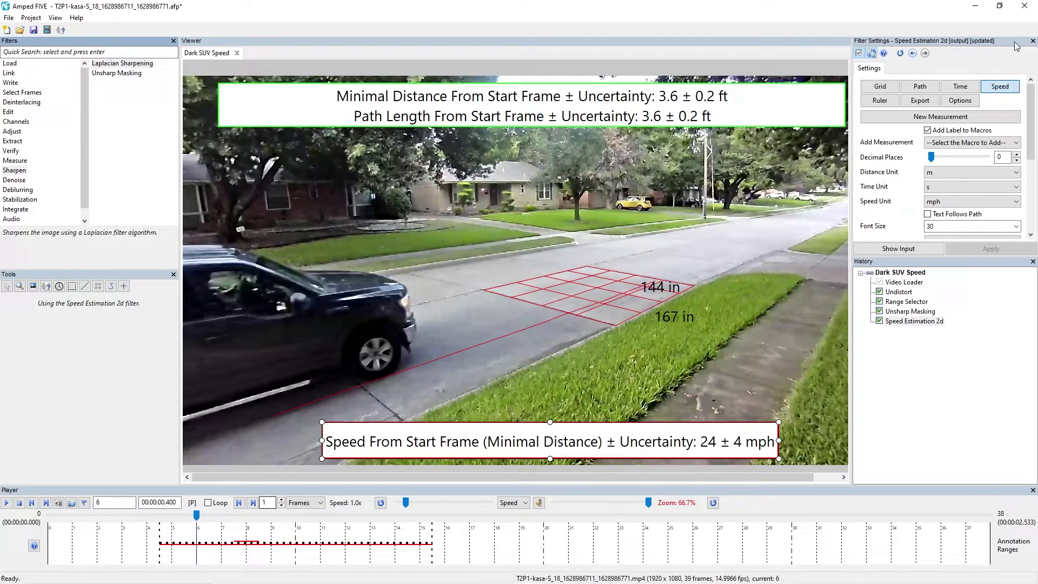
Step: Look over the ruler options, then the CSV export settings for the measurements
{"action": "left_click", "coordinate": [881, 101]}
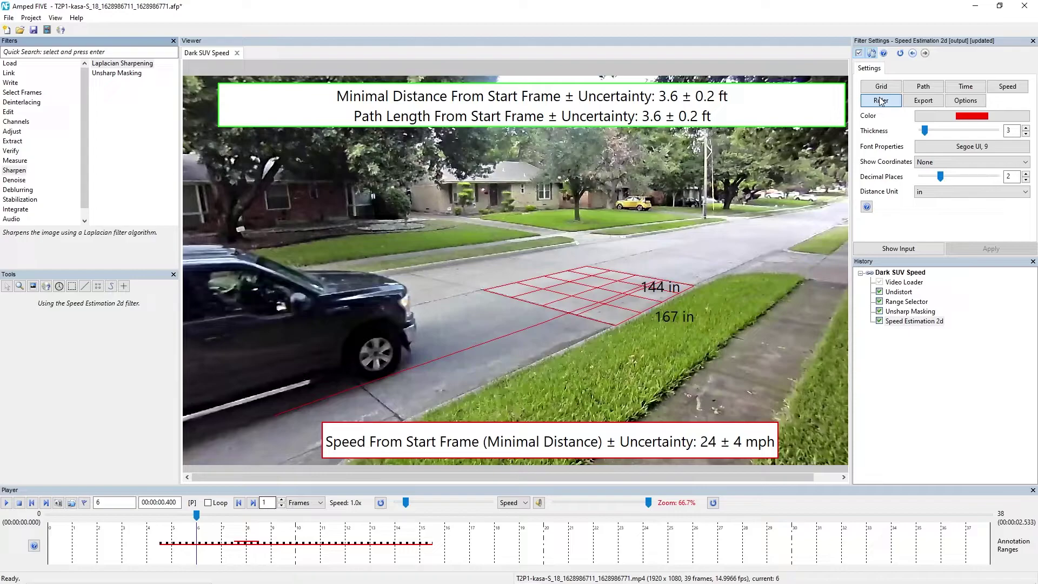
{"action": "left_click", "coordinate": [927, 101]}
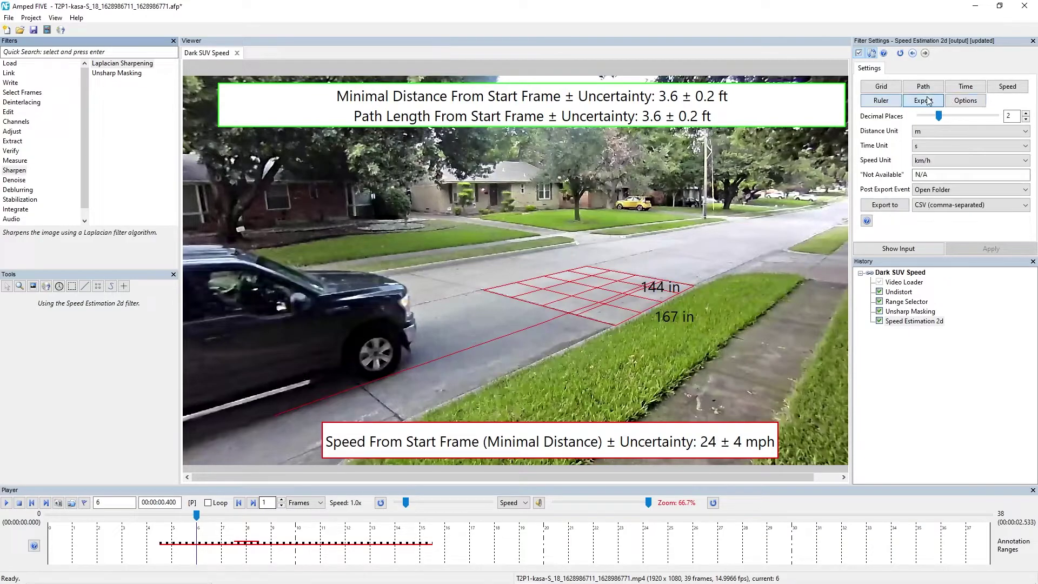